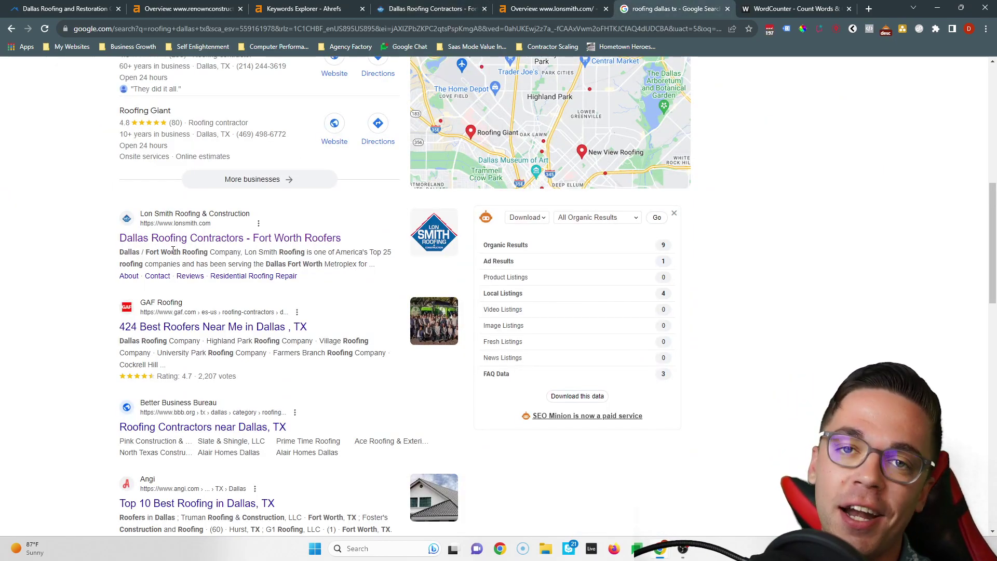
# - Look through the Renown Roofing & Construction homepage, from the hero banner down to the service areas and brands
pyautogui.click(65, 9)
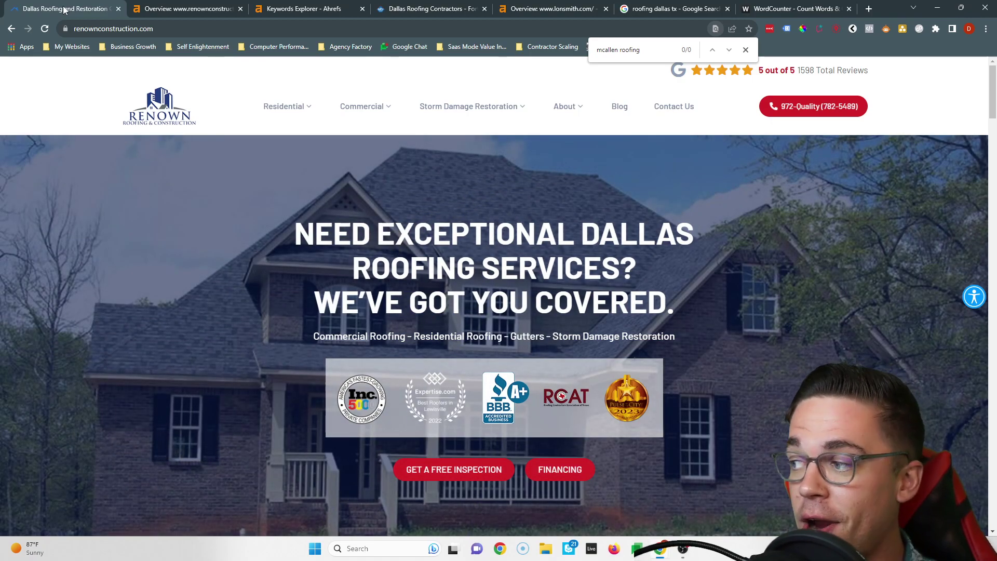
pyautogui.click(745, 50)
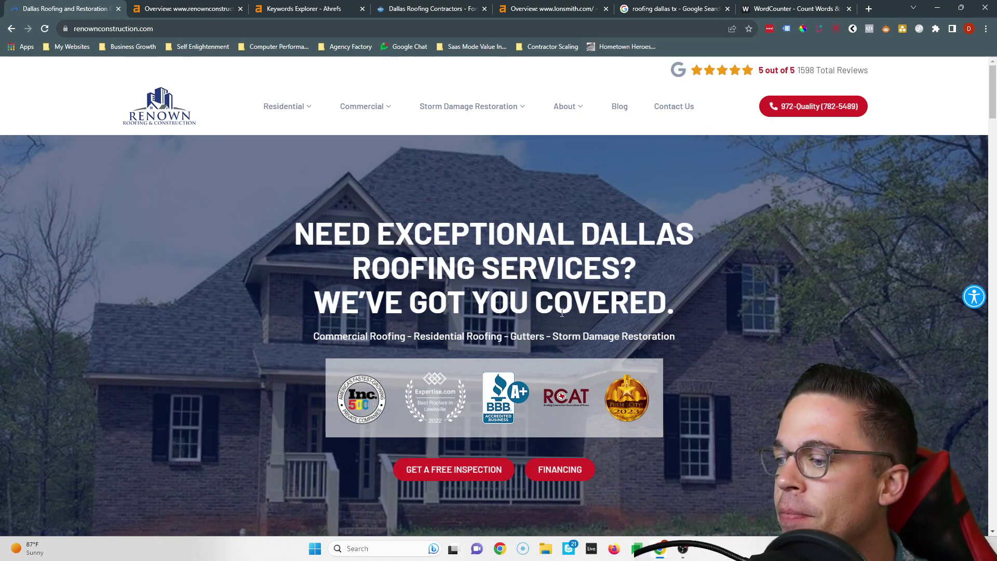
pyautogui.scroll(-4, 570, 313)
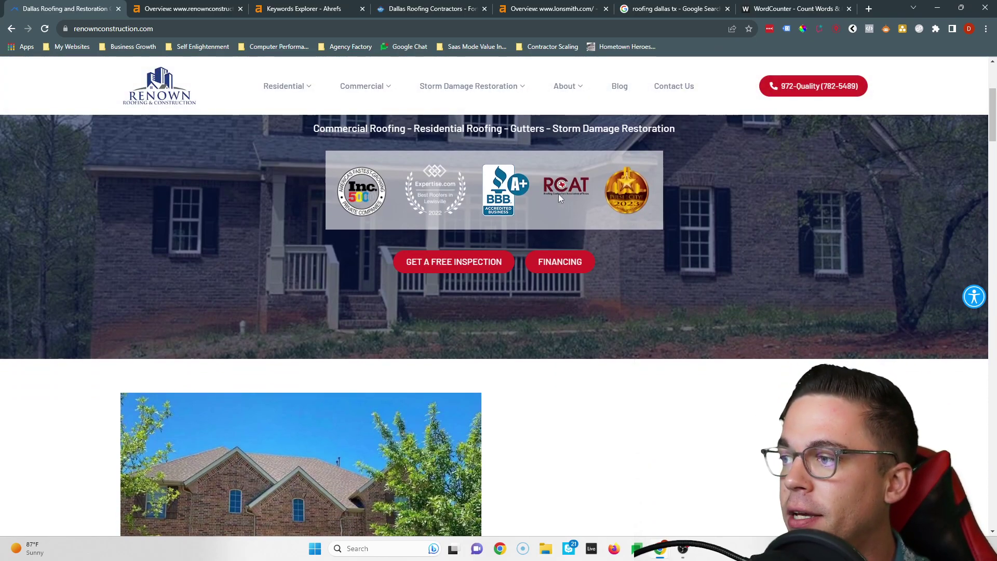
pyautogui.scroll(-7, 423, 198)
pyautogui.scroll(-20, 390, 228)
pyautogui.scroll(-20, 389, 228)
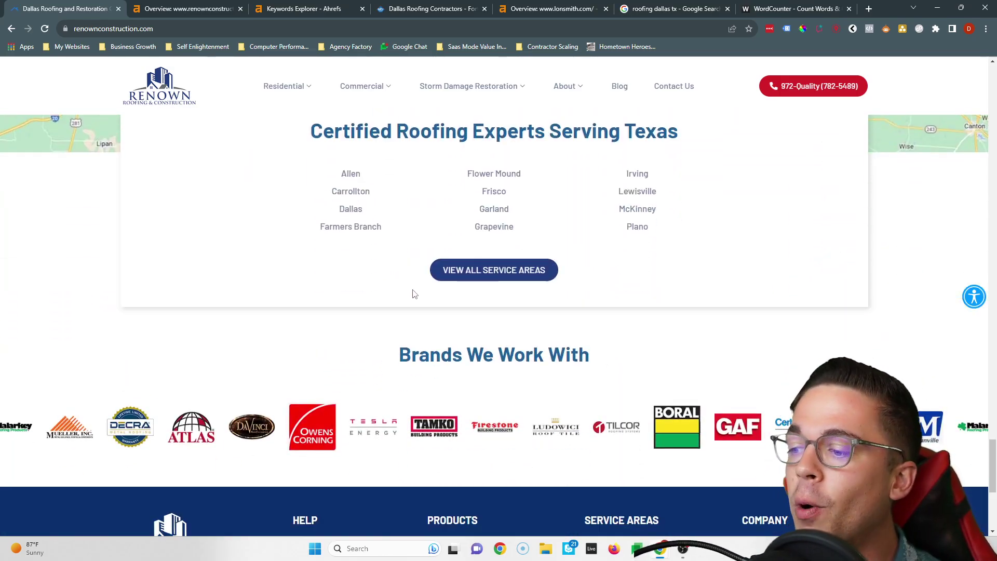
pyautogui.scroll(15, 415, 294)
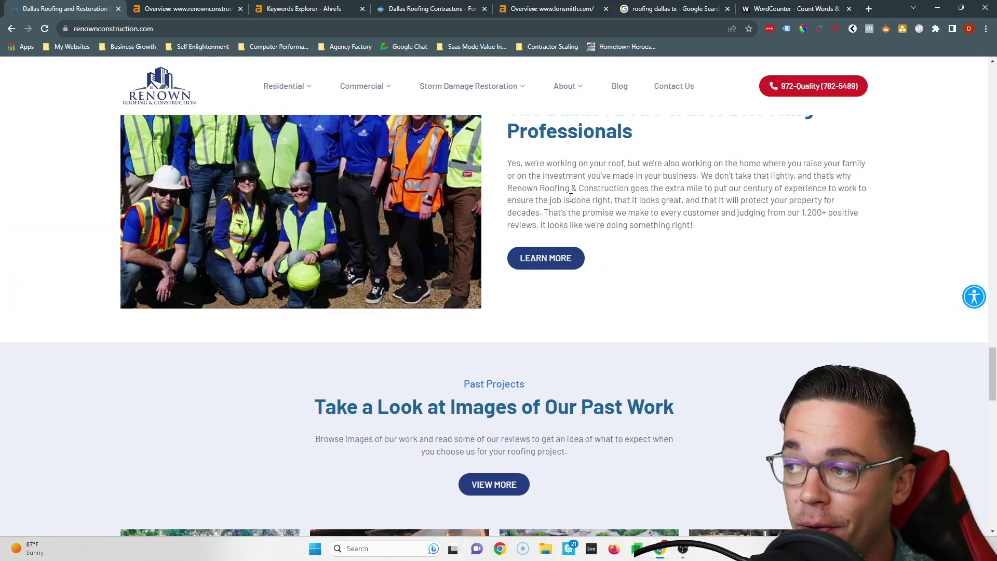
# - Replace the text in WordCounter with all the text of the Renown homepage and check its word count
pyautogui.hotkey('ctrl', 'a')
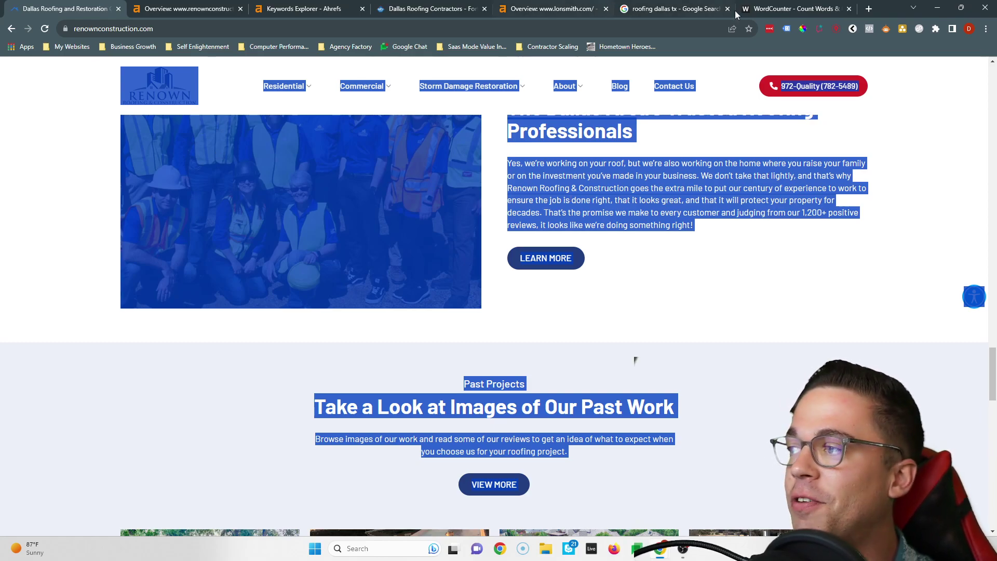
pyautogui.click(769, 8)
pyautogui.click(402, 201)
pyautogui.hotkey('ctrl', 'a')
pyautogui.hotkey('ctrl', 'v')
pyautogui.scroll(8, 266, 239)
pyautogui.scroll(20, 266, 239)
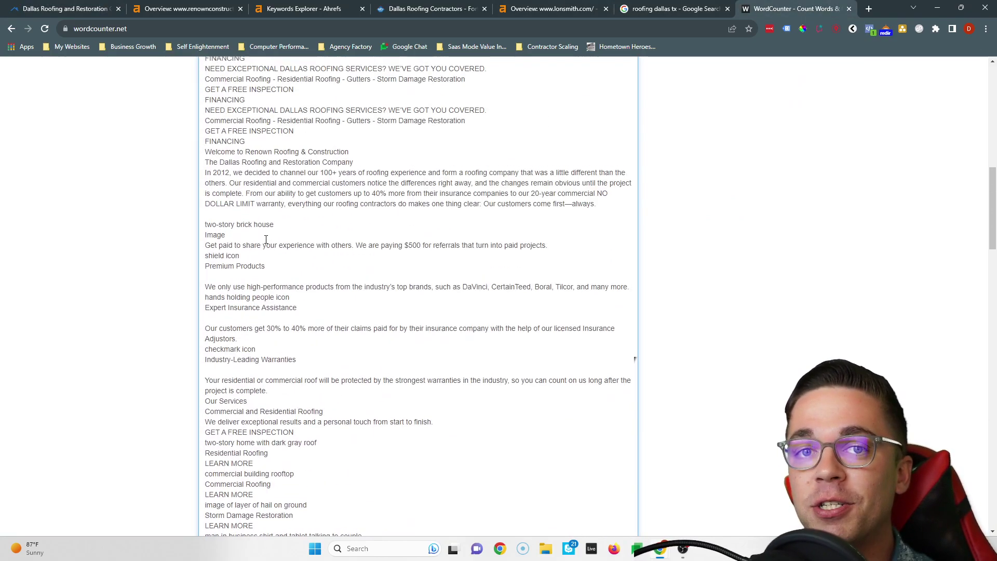
pyautogui.tripleClick(216, 115)
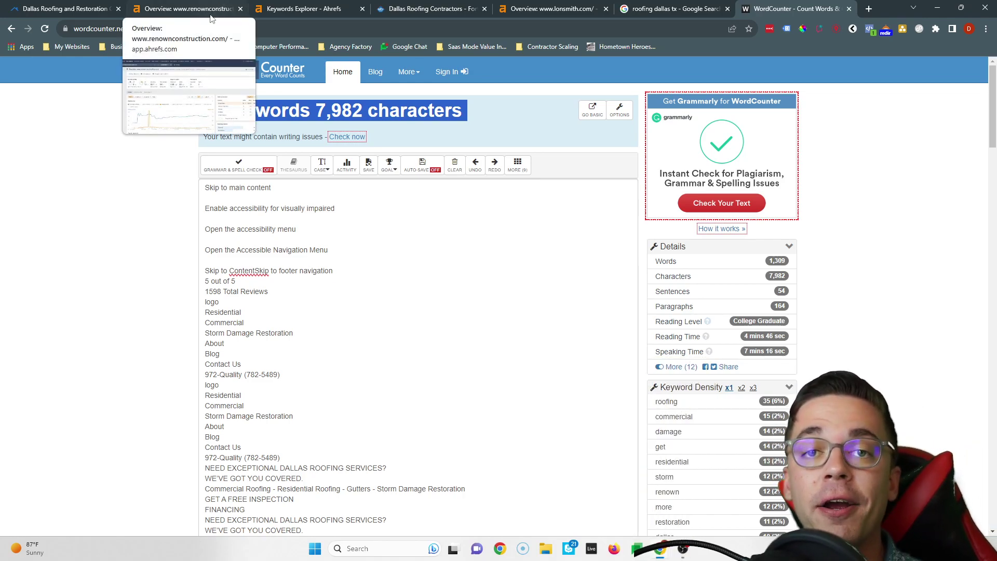
# - Examine the search volumes of the Dallas roofing keywords in Ahrefs Keywords Explorer
pyautogui.click(273, 7)
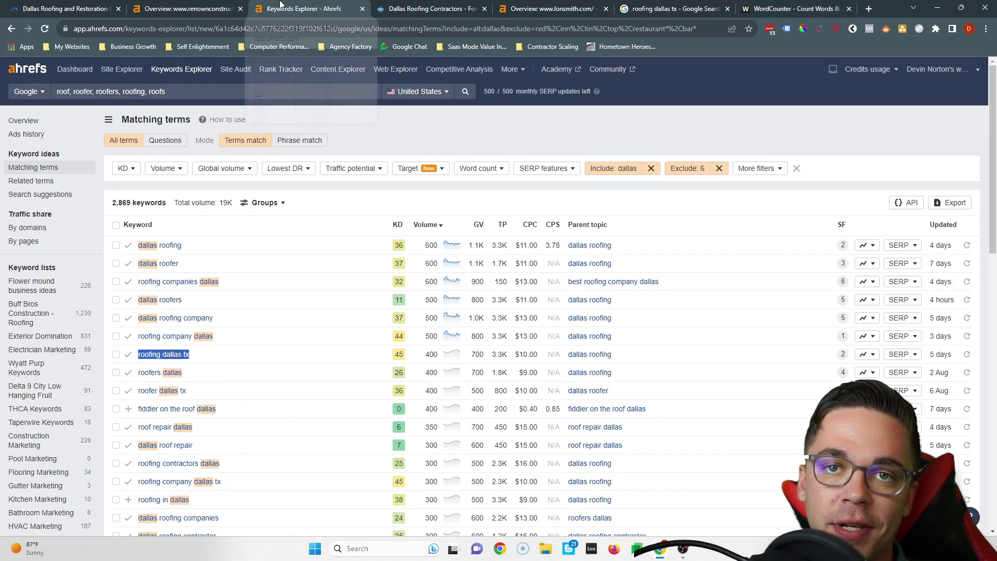
pyautogui.scroll(-2, 259, 119)
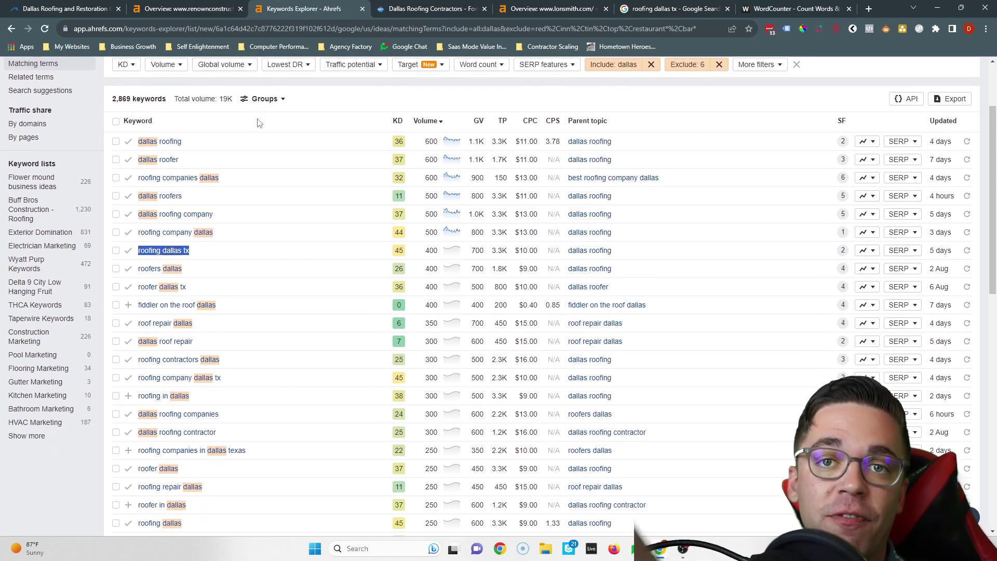
pyautogui.scroll(2, 258, 123)
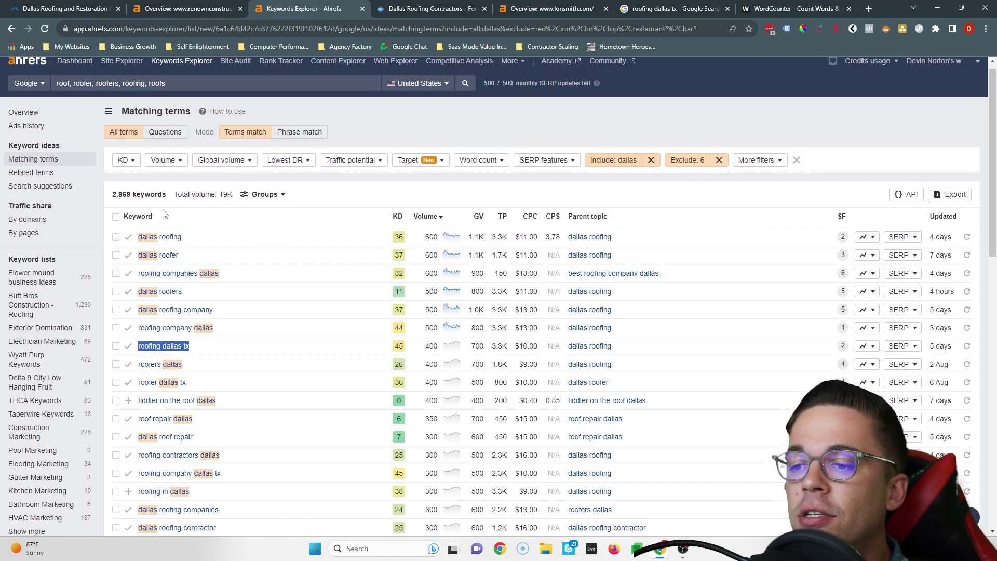
pyautogui.scroll(-2, 259, 123)
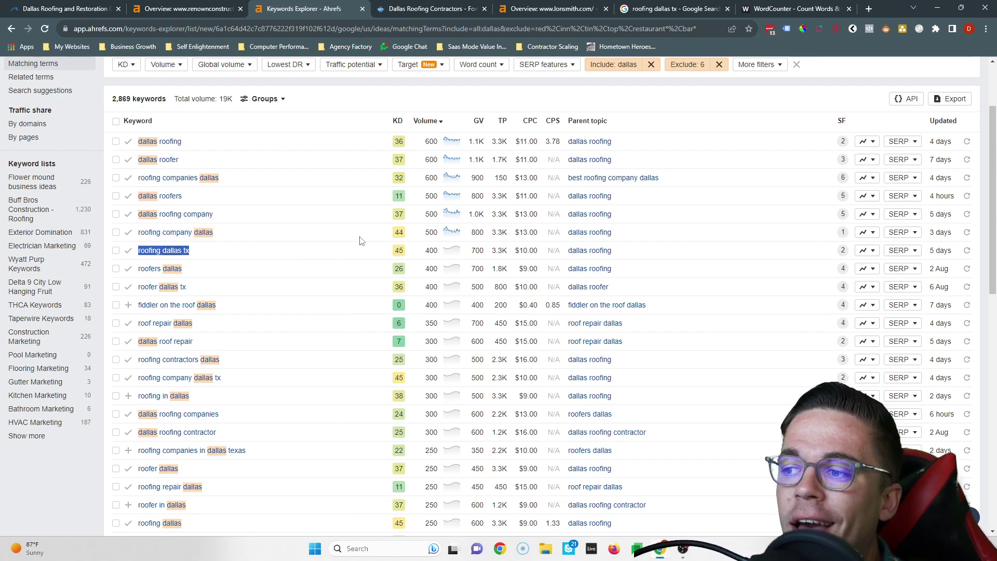
pyautogui.doubleClick(431, 232)
pyautogui.doubleClick(431, 196)
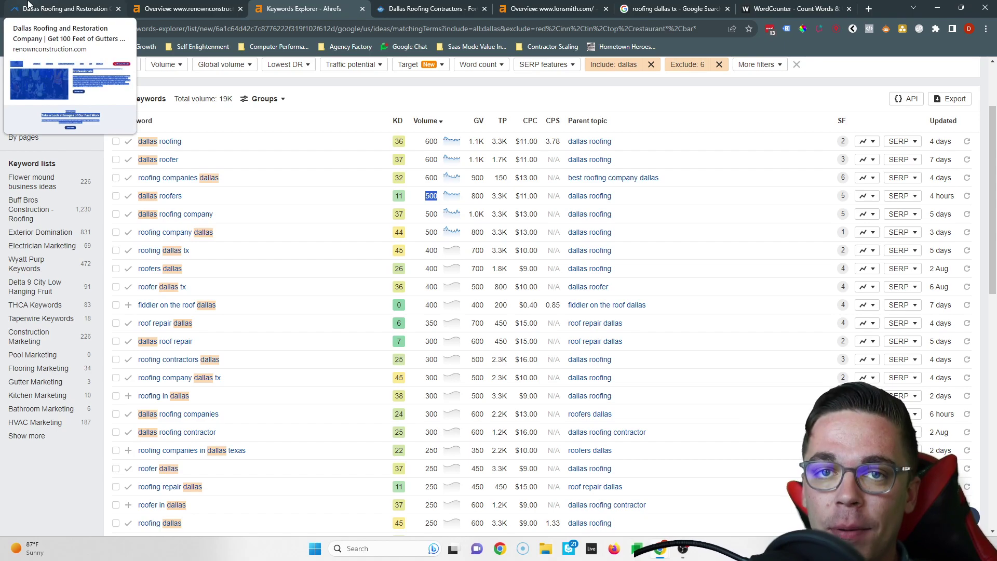
pyautogui.click(61, 9)
pyautogui.click(276, 6)
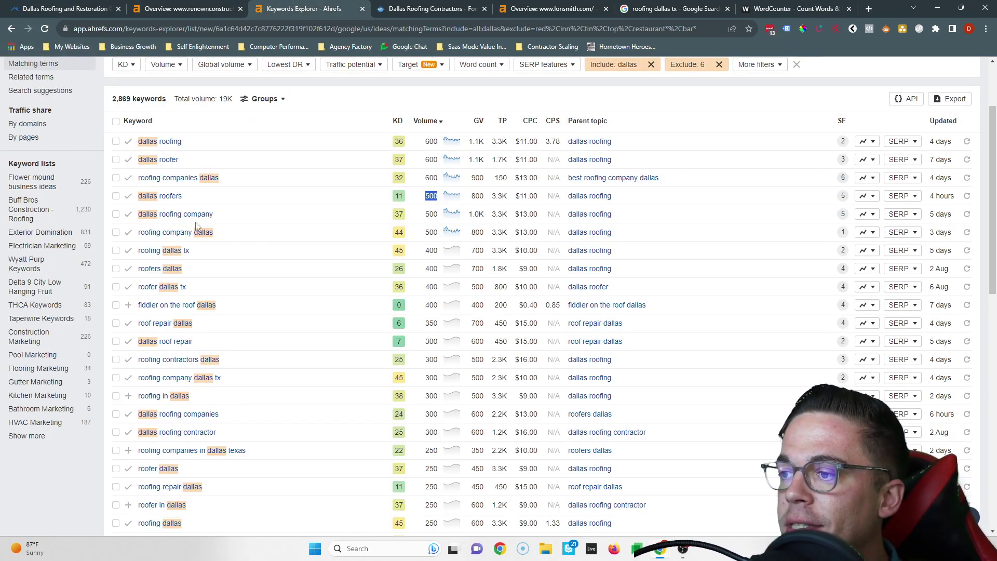
# - Copy the keyword "roofing dallas tx" from the Ahrefs list and search for it on the Renown homepage
pyautogui.moveTo(134, 251); pyautogui.dragTo(214, 248)
pyautogui.hotkey('ctrl', 'c')
pyautogui.hotkey('ctrl', '1')
pyautogui.hotkey('ctrl', 'f')
pyautogui.hotkey('ctrl', 'v')
pyautogui.scroll(5, 638, 232)
pyautogui.scroll(5, 638, 232)
# - Copy the keyword "dallas roofing" from the Ahrefs list and search for it on the Renown homepage
pyautogui.hotkey('ctrl', '3')
pyautogui.moveTo(137, 142); pyautogui.dragTo(182, 142)
pyautogui.hotkey('ctrl', 'c')
pyautogui.hotkey('ctrl', '1')
pyautogui.hotkey('ctrl', 'f')
pyautogui.hotkey('ctrl', 'v')
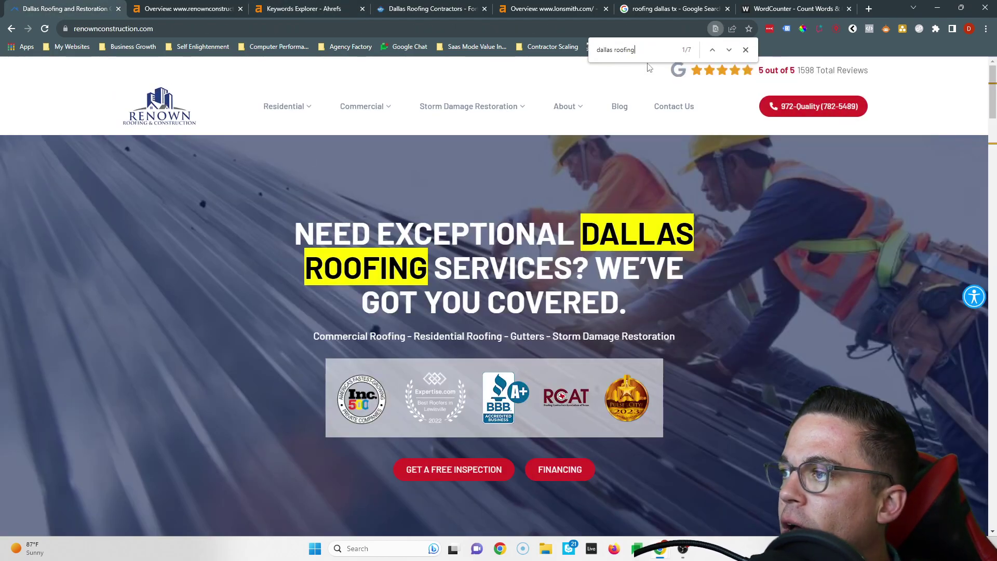
# - Copy the keyword "dallas roofer" from the Ahrefs list and search for it on the Renown homepage
pyautogui.hotkey('ctrl', '2')
pyautogui.hotkey('ctrl', '3')
pyautogui.moveTo(136, 160); pyautogui.dragTo(188, 162)
pyautogui.hotkey('ctrl', 'c')
pyautogui.hotkey('ctrl', '1')
pyautogui.hotkey('ctrl', 'f')
pyautogui.hotkey('ctrl', 'v')
# - Copy the keyword "roofing companies dallas" from the Ahrefs list and search for it on the Renown homepage
pyautogui.hotkey('ctrl', '3')
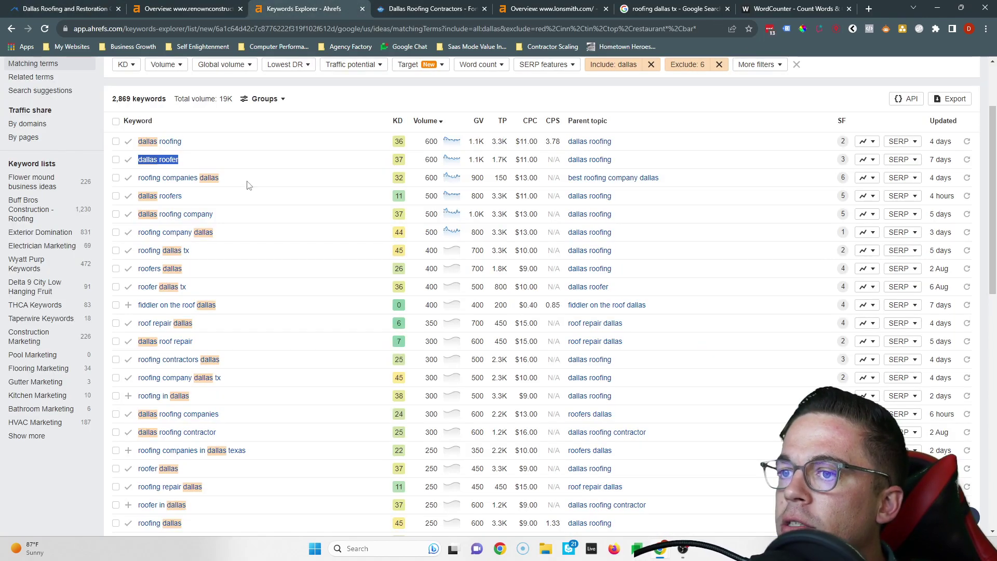
pyautogui.moveTo(137, 178); pyautogui.dragTo(262, 181)
pyautogui.hotkey('ctrl', 'c')
pyautogui.hotkey('ctrl', '1')
pyautogui.hotkey('ctrl', 'f')
pyautogui.hotkey('ctrl', 'v')
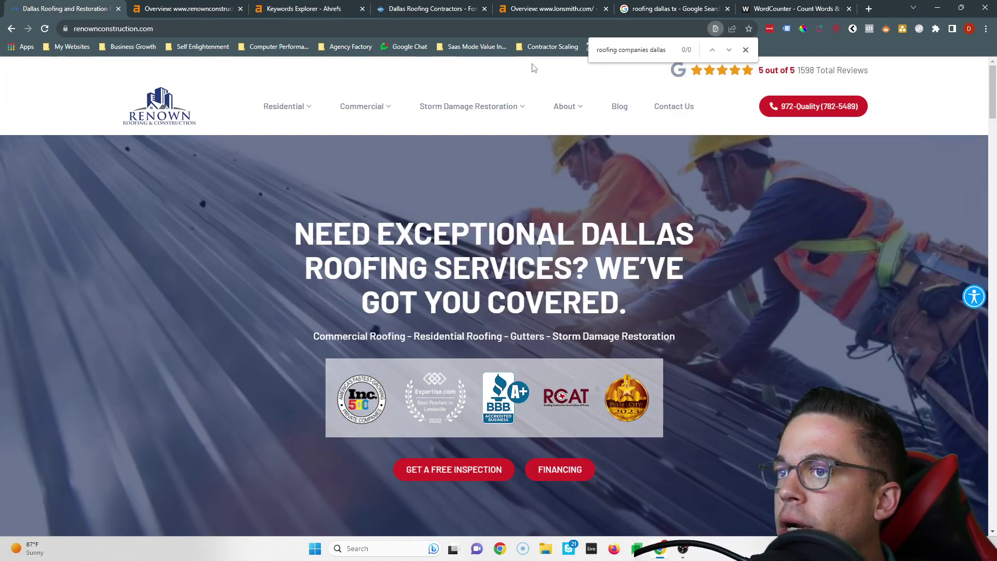
# - Start saving the Renown logo image with the keyword "roofing dallas tx" as its file name, and cancel the save
pyautogui.hotkey('ctrl', '3')
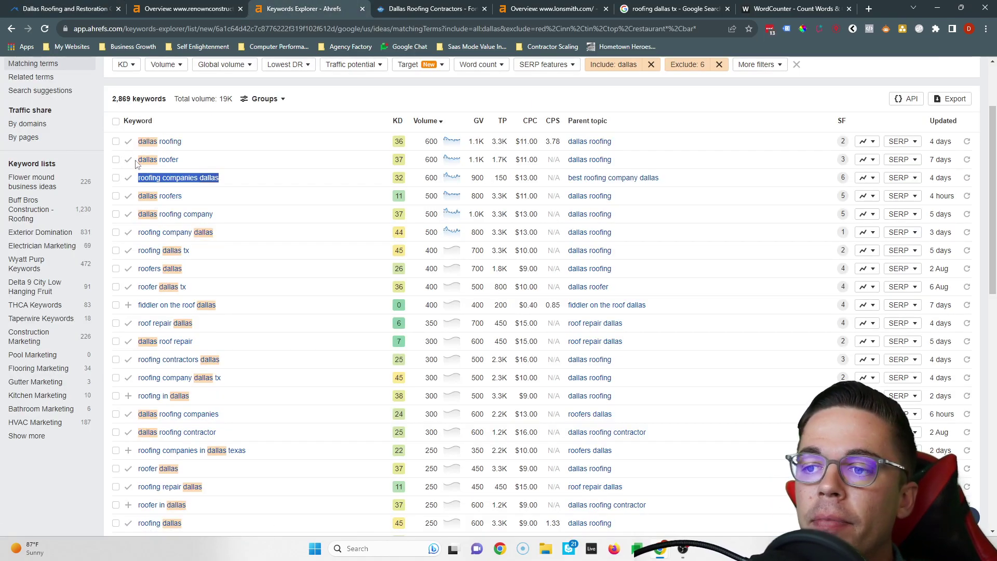
pyautogui.moveTo(137, 251); pyautogui.dragTo(231, 256)
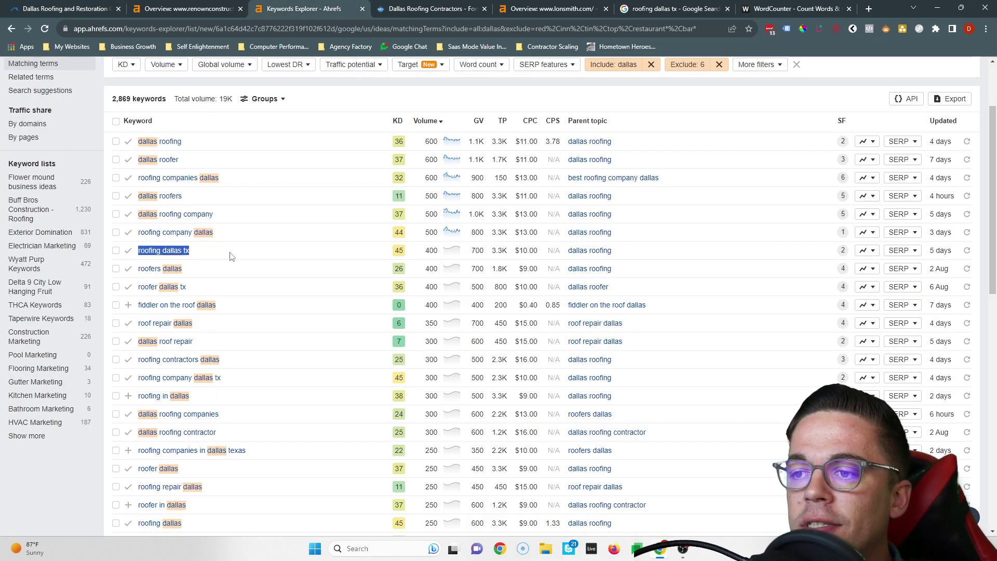
pyautogui.hotkey('ctrl', '1')
pyautogui.rightClick(162, 119)
pyautogui.click(240, 233)
pyautogui.hotkey('ctrl', 'v')
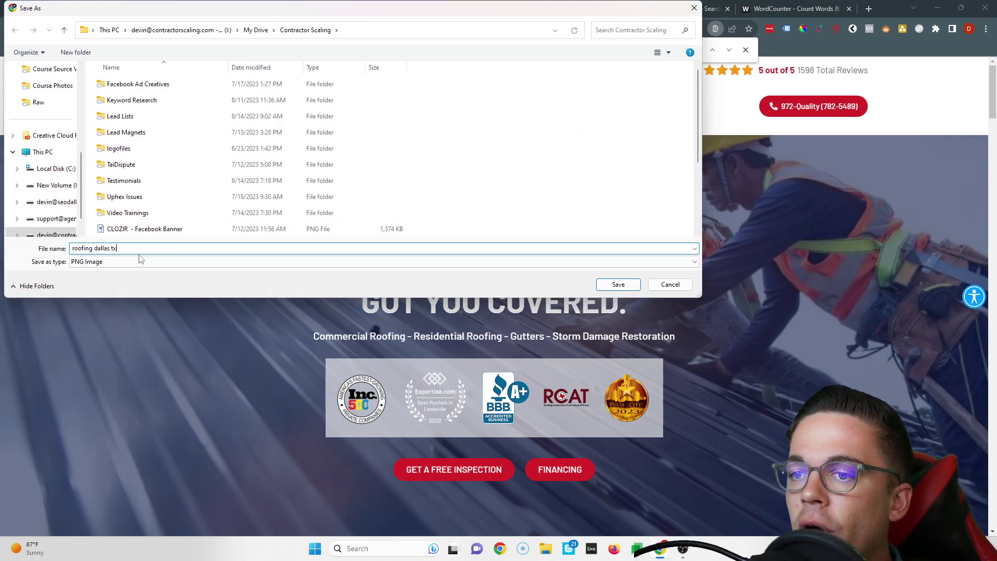
pyautogui.hotkey('ctrl', 'a')
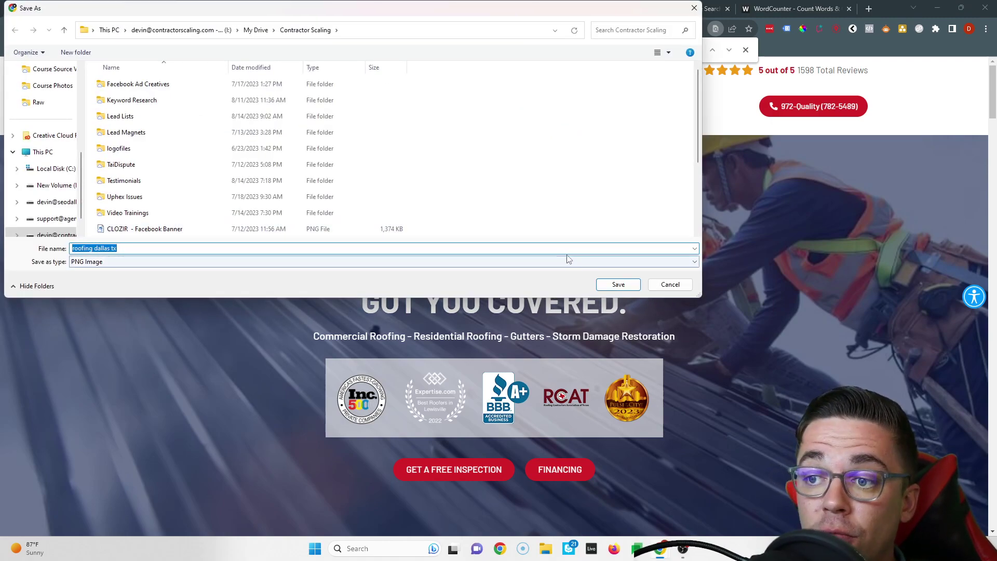
pyautogui.click(670, 284)
# - Start saving the brick house photo with "dallas roofer" as its file name, and cancel the save
pyautogui.scroll(-12, 444, 228)
pyautogui.scroll(4, 312, 207)
pyautogui.rightClick(335, 229)
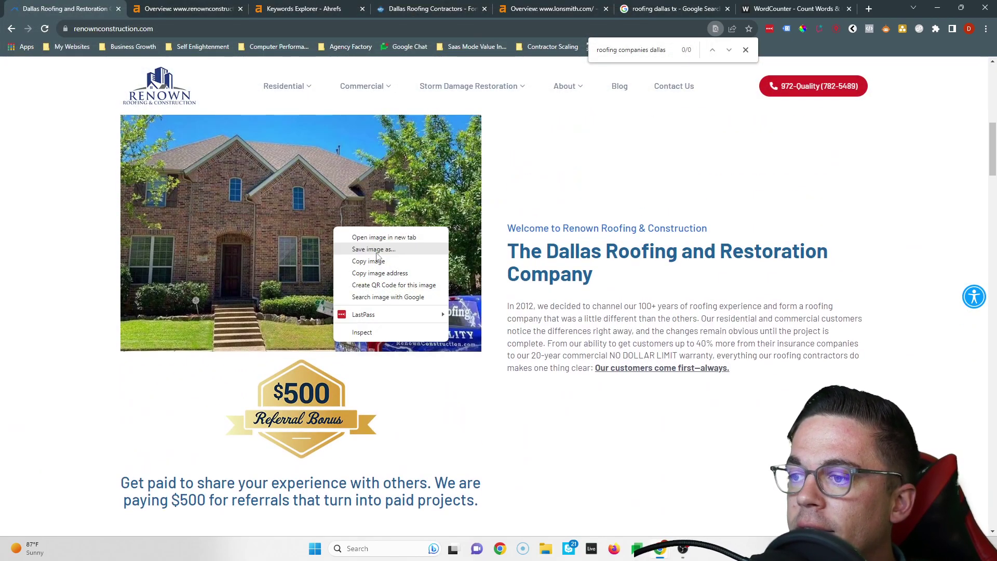
pyautogui.click(374, 249)
pyautogui.write('dal')
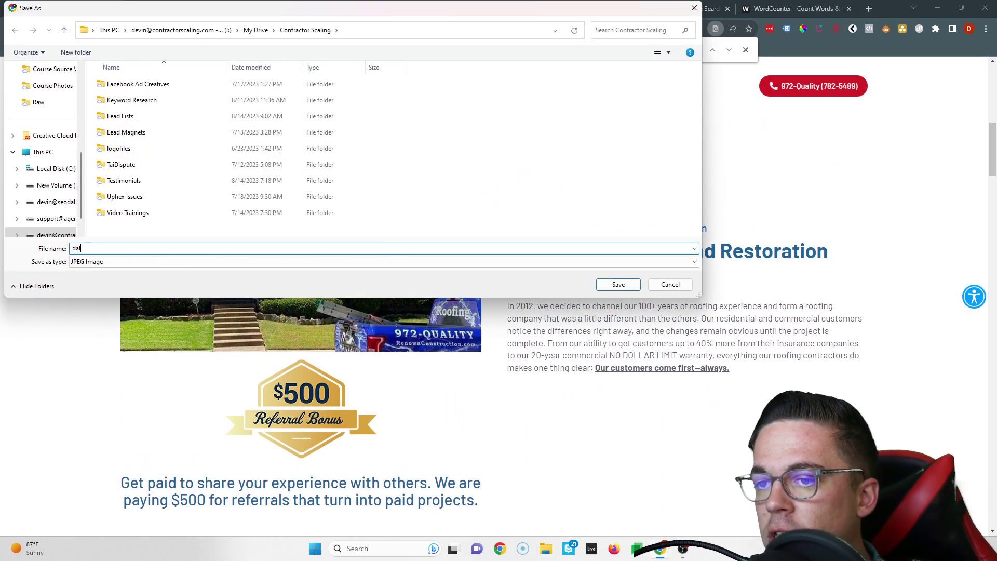
pyautogui.write('las rofing')
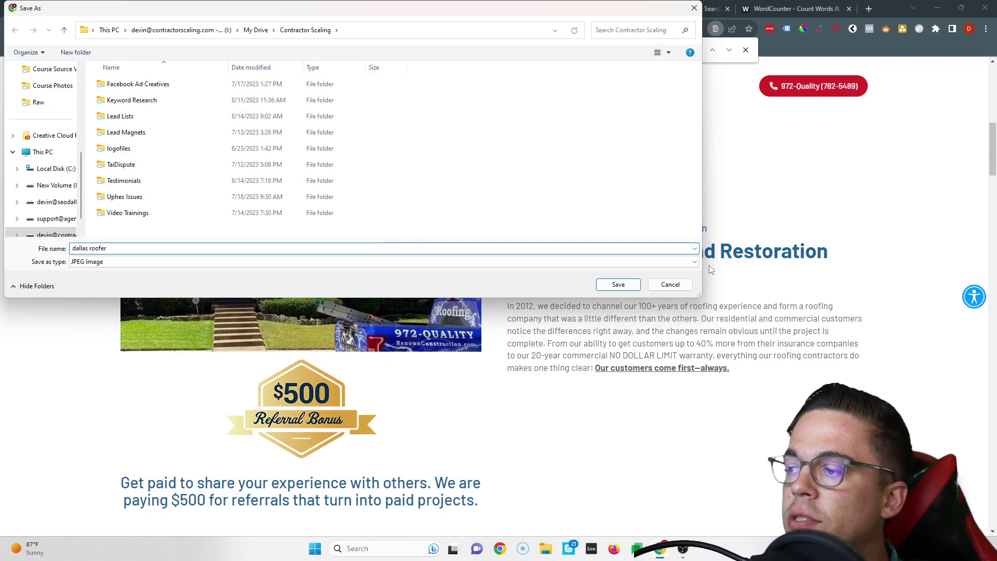
pyautogui.click(671, 284)
# - Review the written content of the Renown homepage, highlighting the start of the company introduction paragraph
pyautogui.scroll(-15, 356, 287)
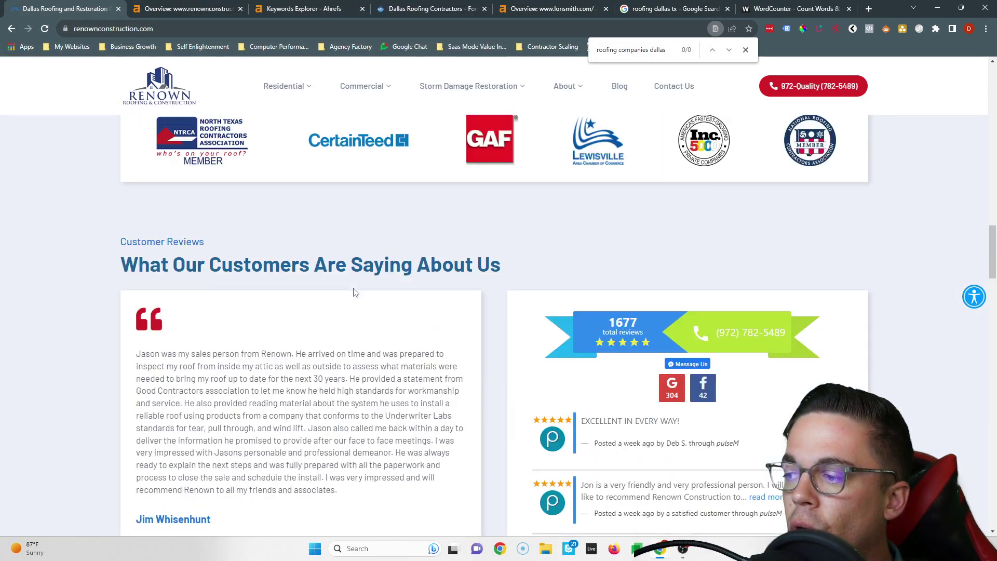
pyautogui.scroll(11, 351, 310)
pyautogui.scroll(4, 351, 310)
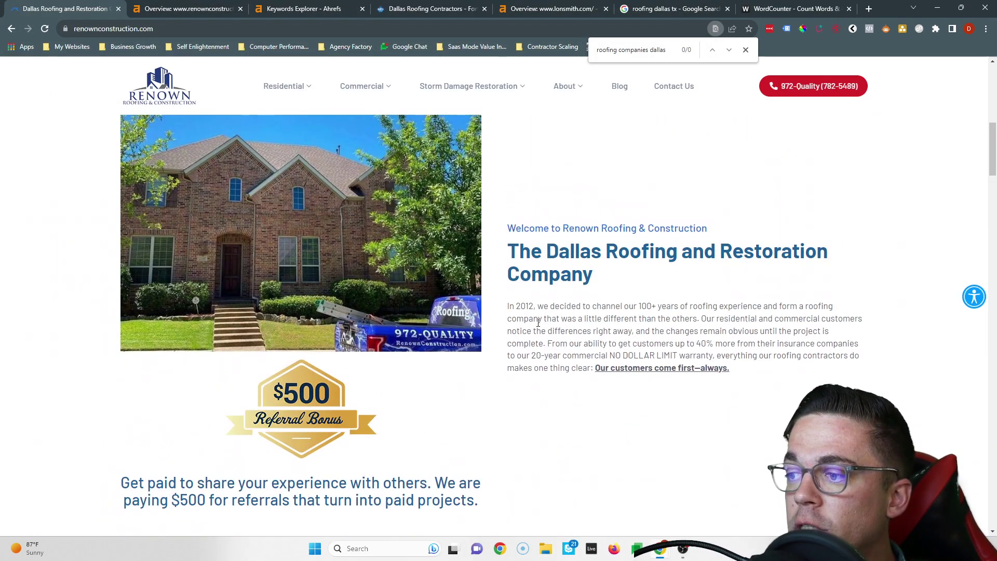
pyautogui.moveTo(535, 306); pyautogui.dragTo(689, 371)
pyautogui.scroll(1, 687, 367)
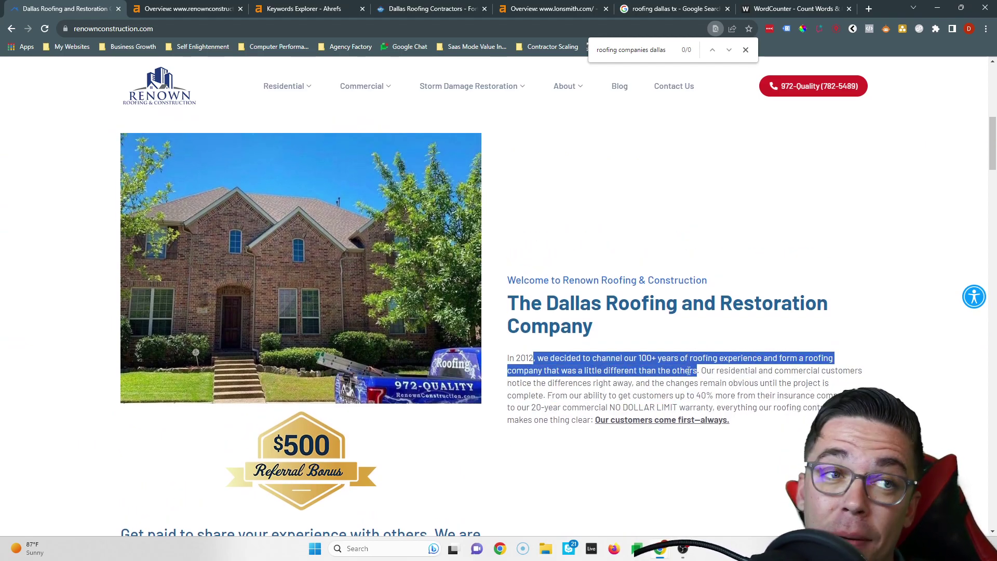
pyautogui.scroll(9, 665, 356)
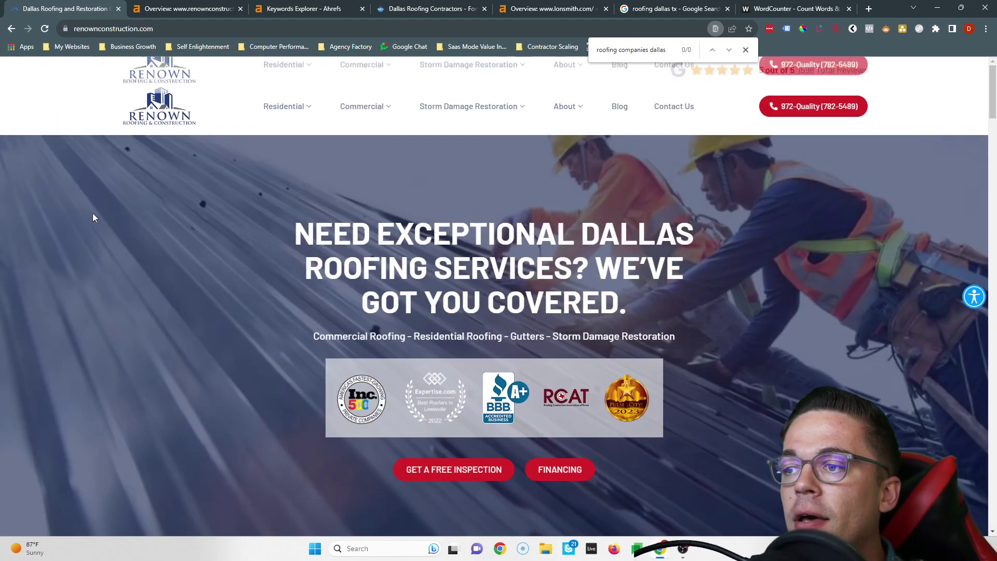
pyautogui.scroll(-13, 465, 353)
pyautogui.scroll(-6, 466, 353)
# - Check the Dallas roofing keyword list in Ahrefs again and return to the Renown homepage
pyautogui.hotkey('ctrl', '3')
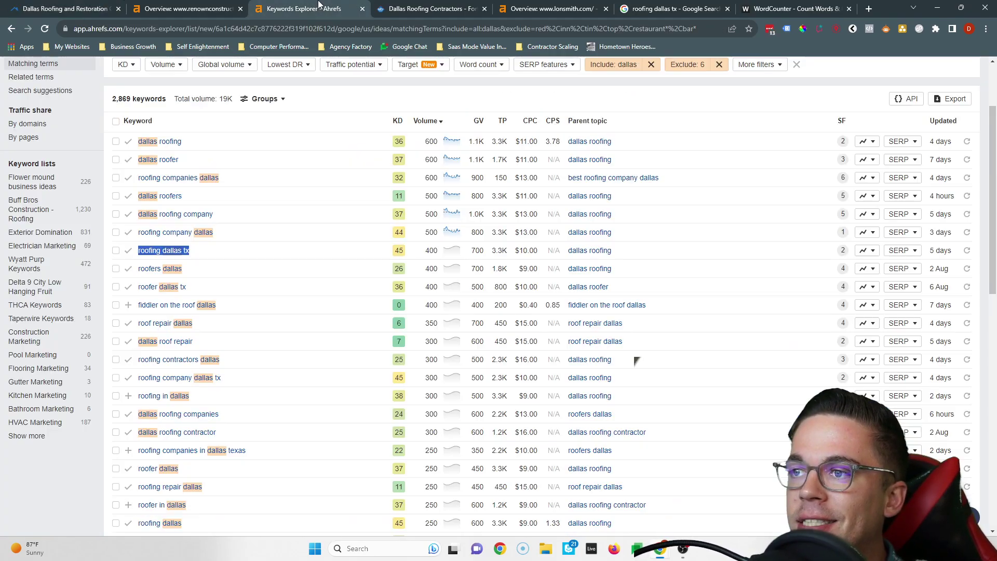
pyautogui.scroll(-1, 197, 242)
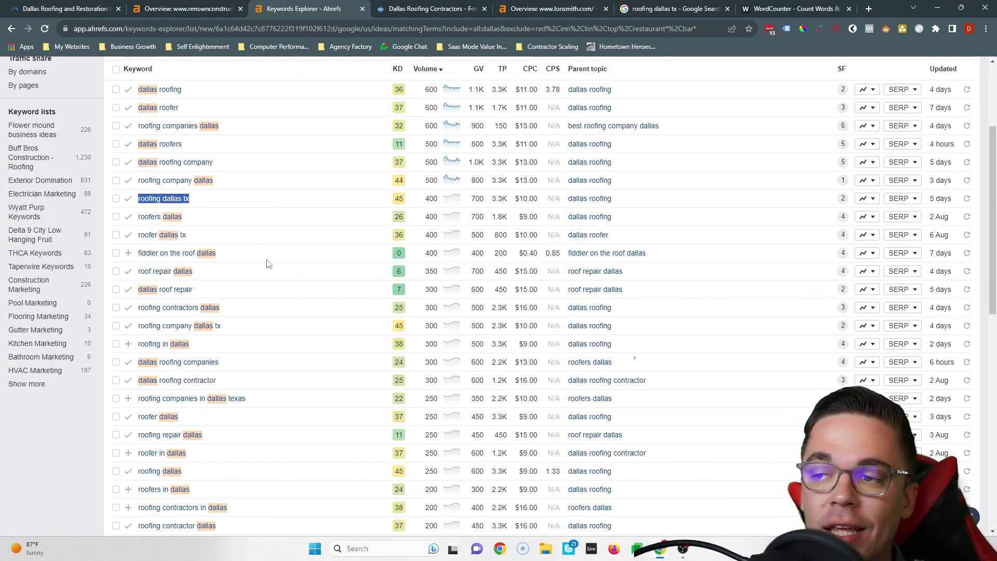
pyautogui.scroll(1, 255, 249)
pyautogui.click(77, 7)
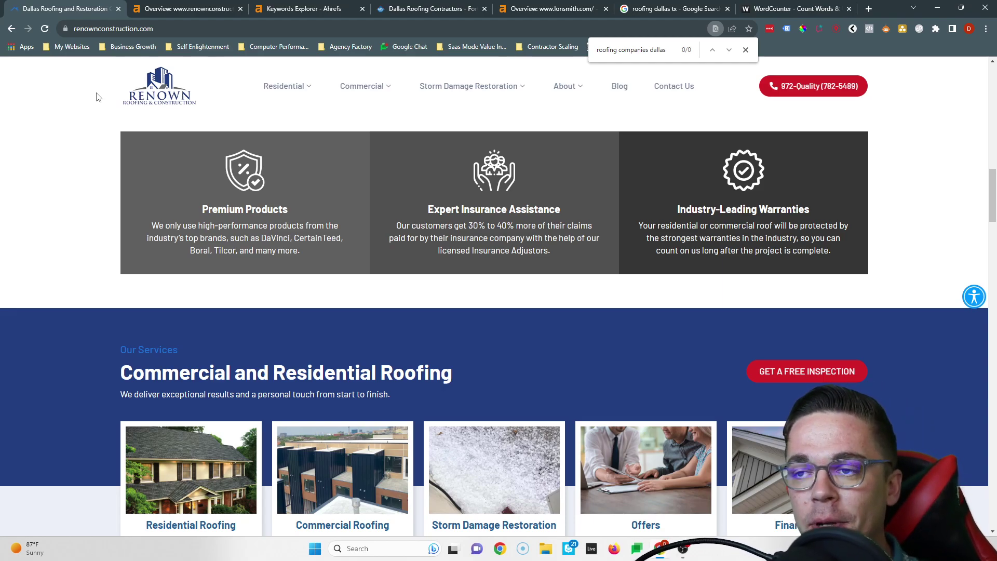
# - Compare the referring domains of renownconstruction.com and lonsmith.com in their Ahrefs Site Explorer overviews
pyautogui.click(190, 6)
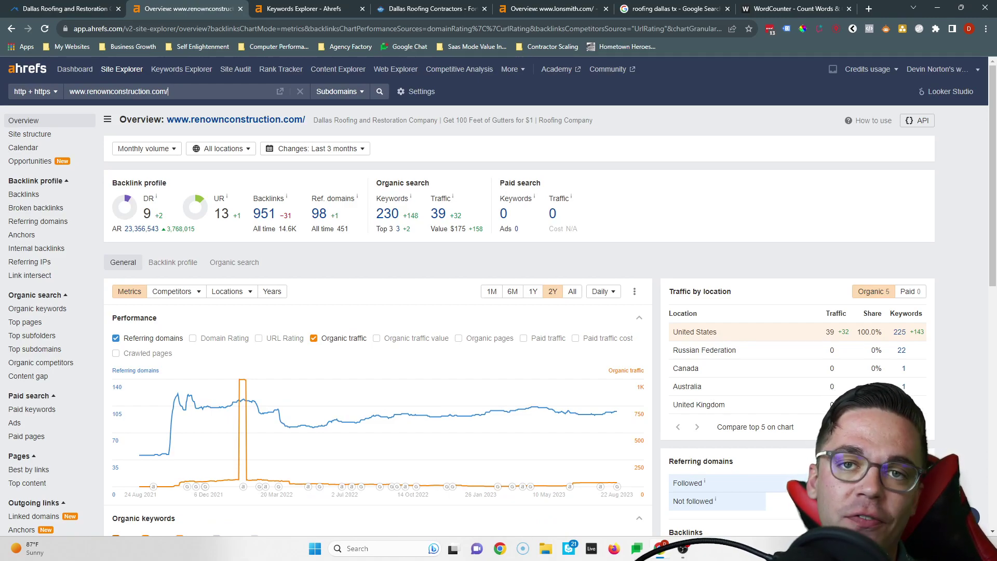
pyautogui.moveTo(343, 215); pyautogui.dragTo(307, 222)
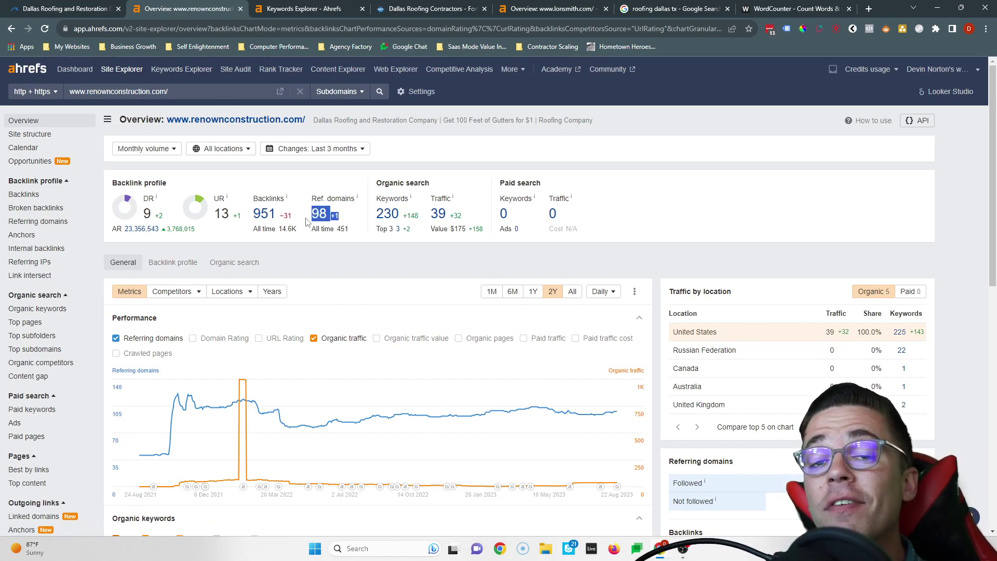
pyautogui.click(567, 4)
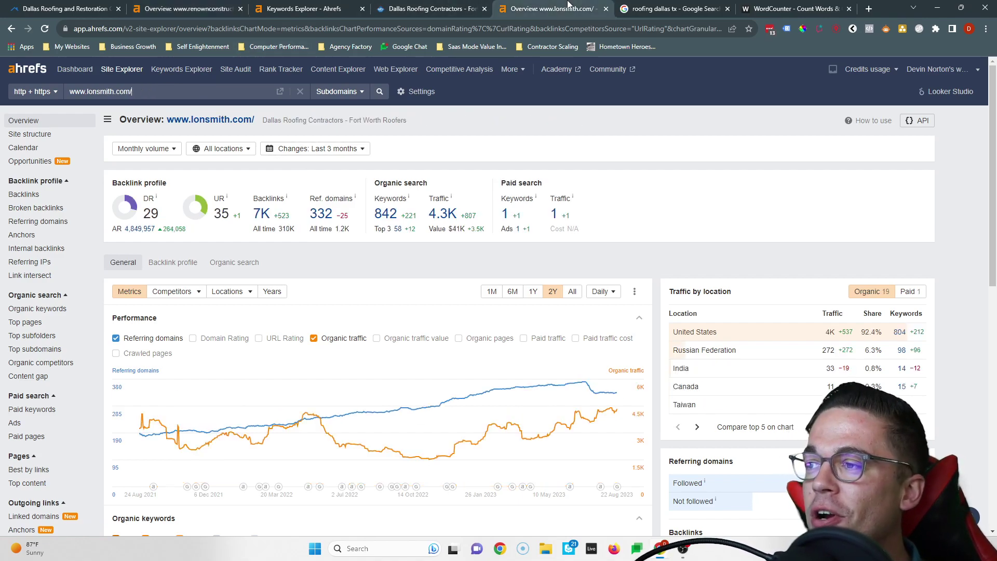
pyautogui.moveTo(340, 214); pyautogui.dragTo(311, 222)
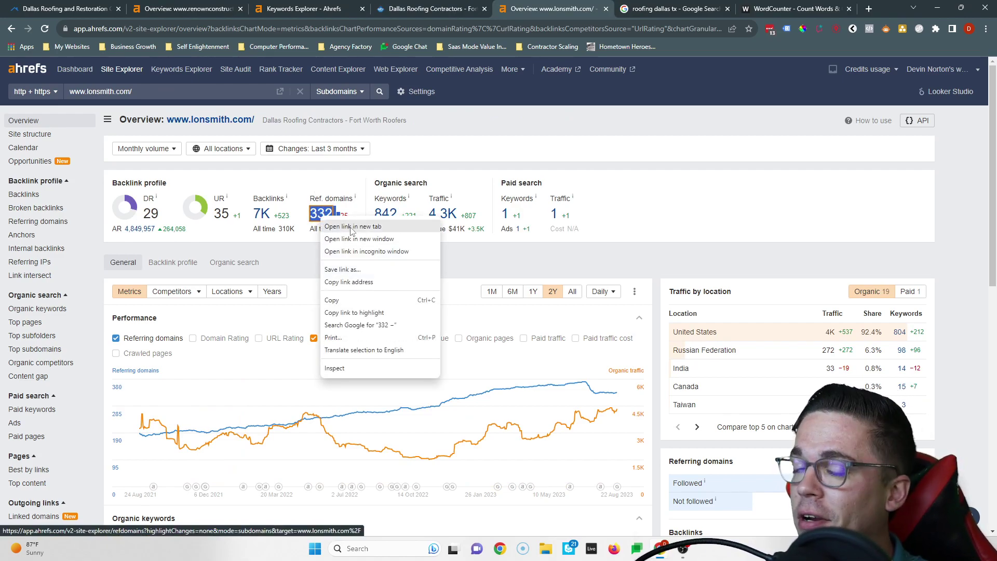
# - Open lonsmith.com's referring domains report, and from it open angi.com, yellowpages.com and superpages.com, each in its own new tab
pyautogui.click(352, 226)
pyautogui.hotkey('ctrl', 'Tab')
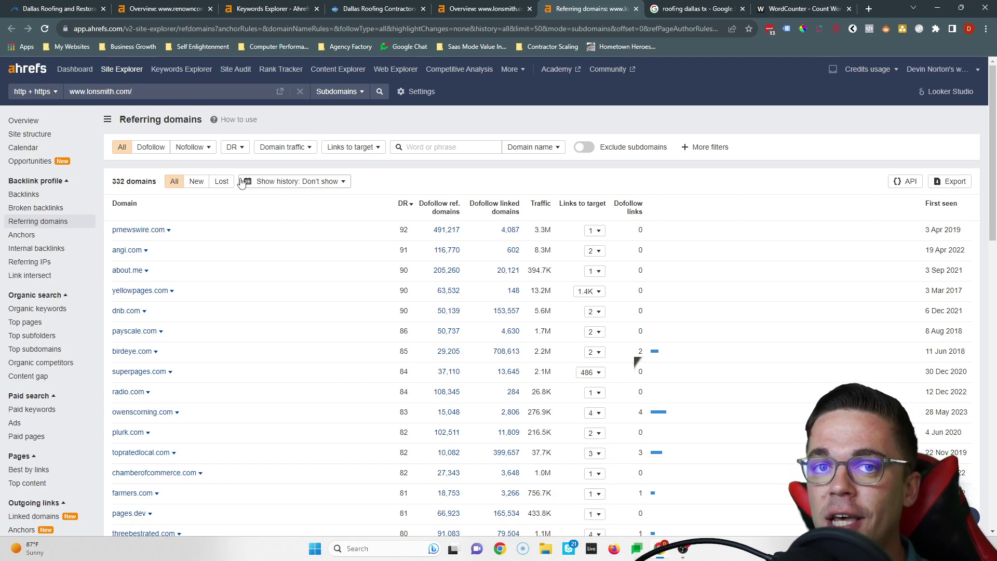
pyautogui.rightClick(127, 250)
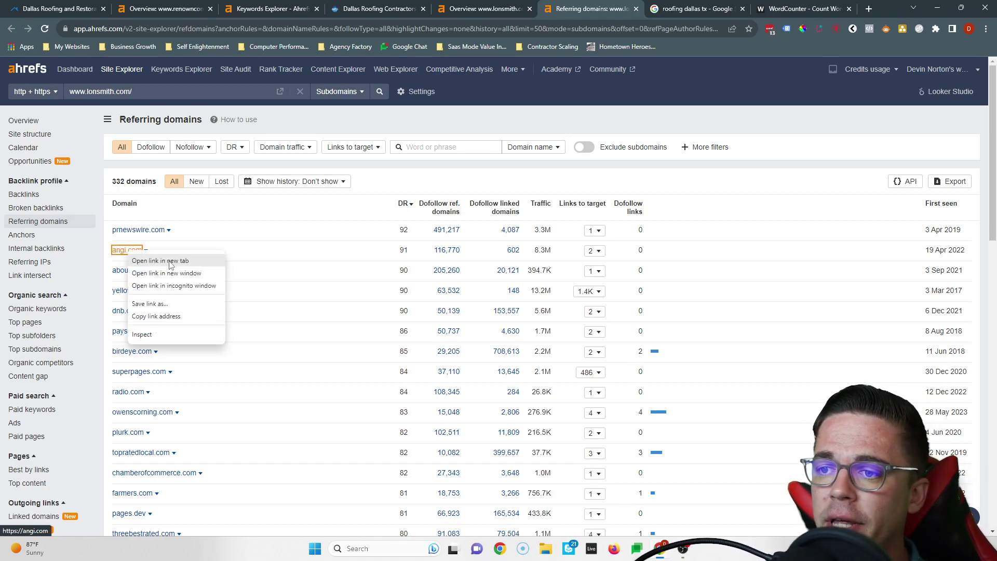
pyautogui.click(151, 260)
pyautogui.rightClick(130, 289)
pyautogui.click(151, 299)
pyautogui.rightClick(138, 372)
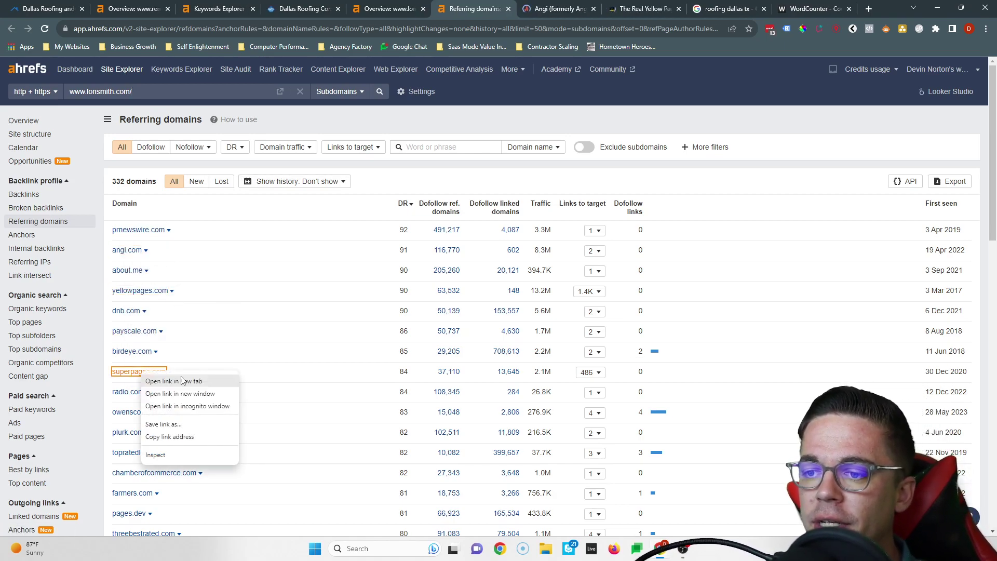
pyautogui.click(161, 382)
# - Look through the Angi, Yellow Pages and Superpages directory sites, close all three, and return to the lonsmith.com overview in Ahrefs
pyautogui.hotkey('ctrl', 'Tab')
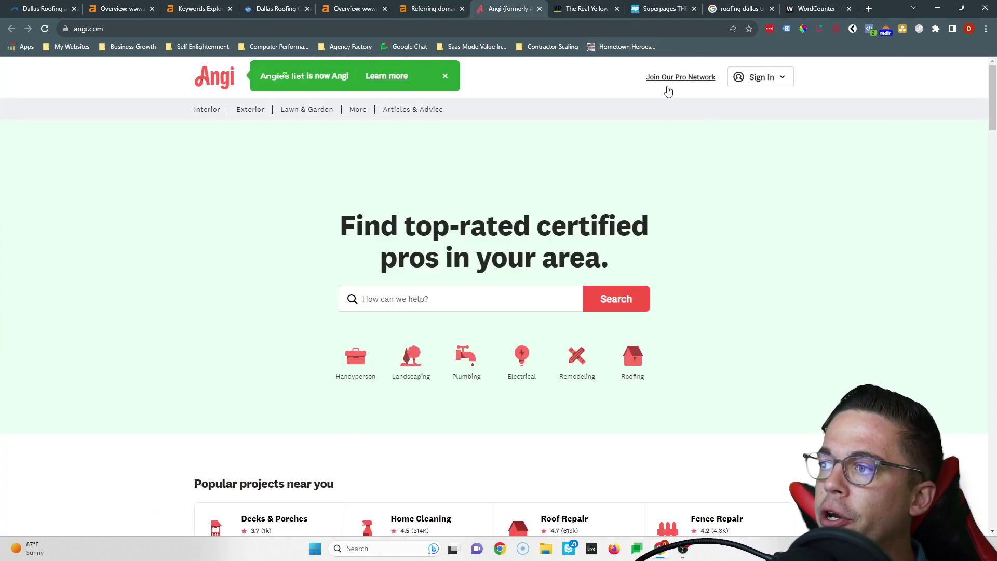
pyautogui.hotkey('ctrl', 'Tab')
pyautogui.hotkey('ctrl', 'Tab')
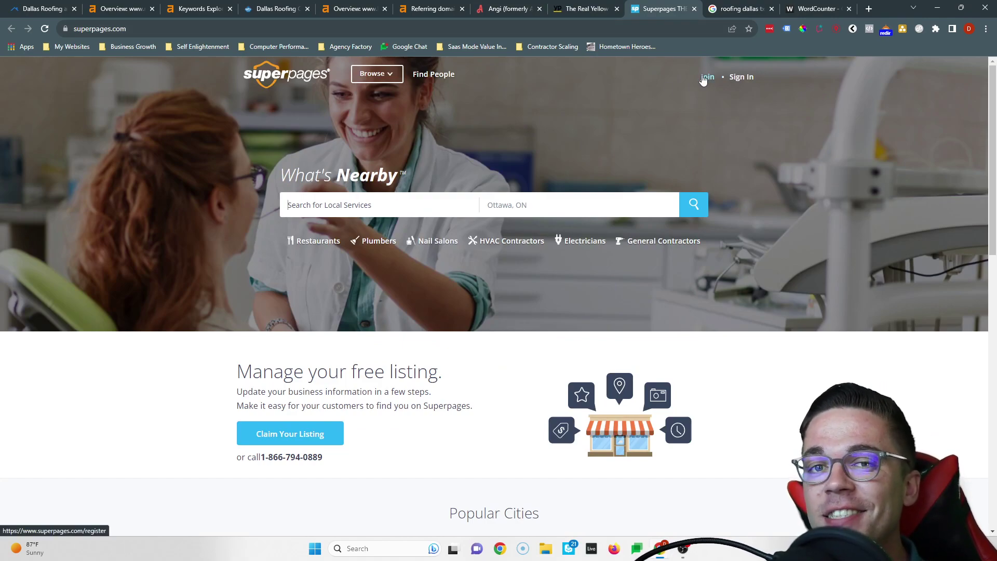
pyautogui.click(540, 10)
pyautogui.click(540, 9)
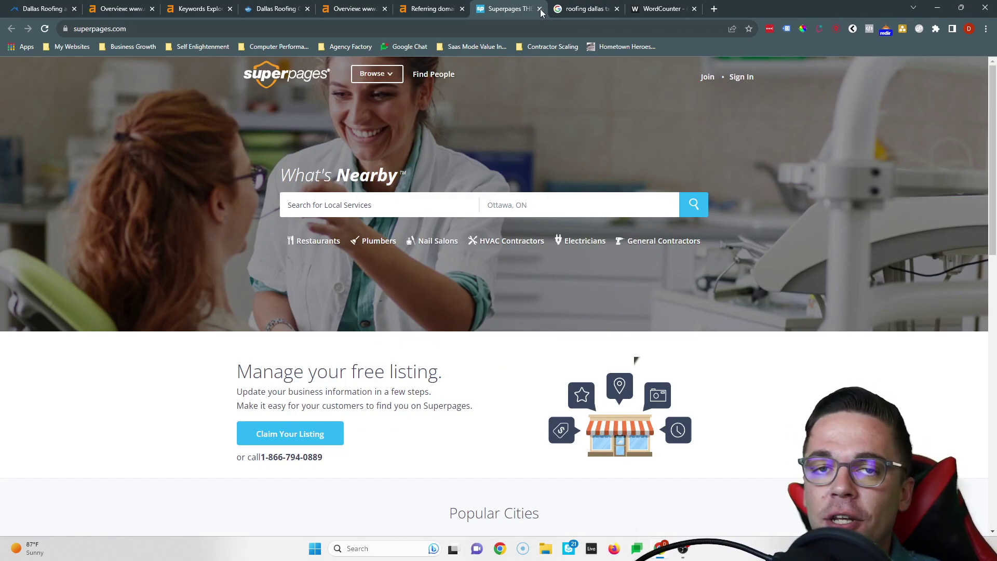
pyautogui.click(539, 9)
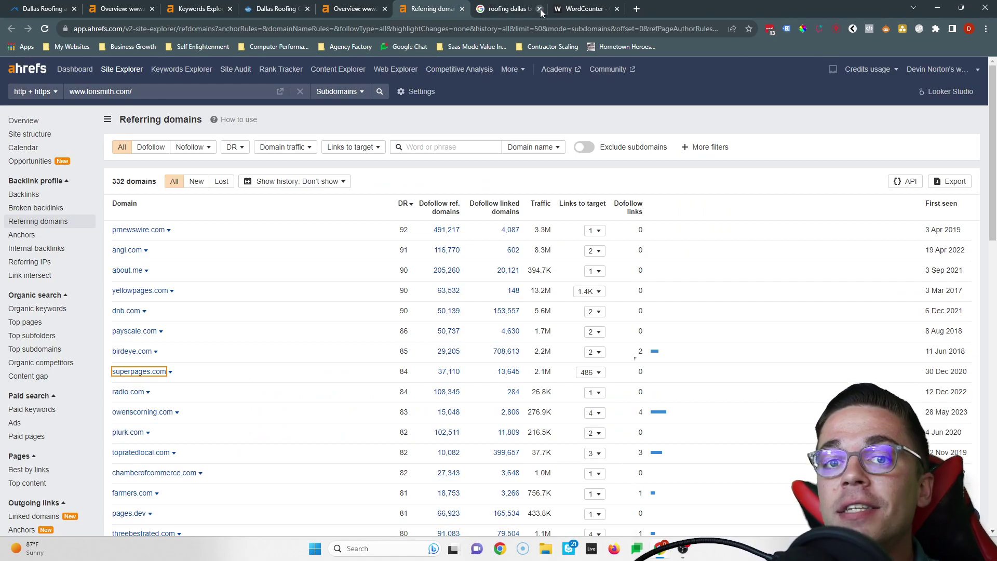
pyautogui.click(363, 7)
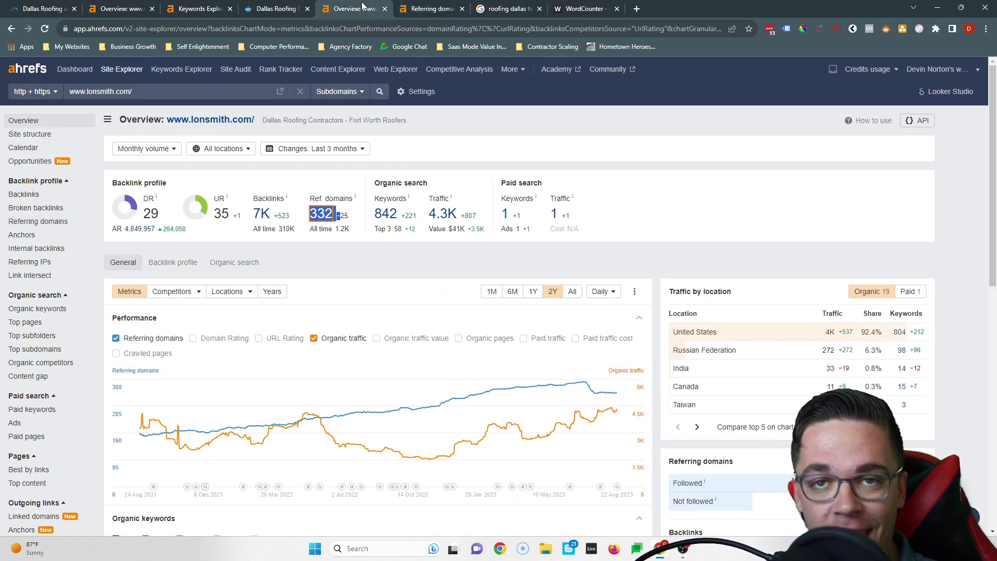
# - Examine the Google results for "roofing dallas tx", comparing the sponsored ads, the local business listings and the organic results
pyautogui.click(500, 7)
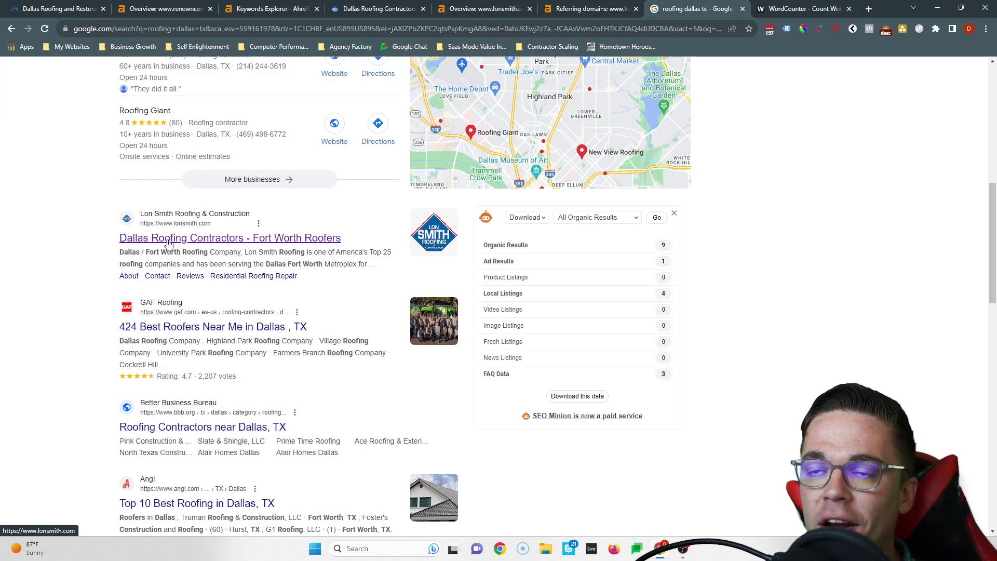
pyautogui.scroll(4, 167, 243)
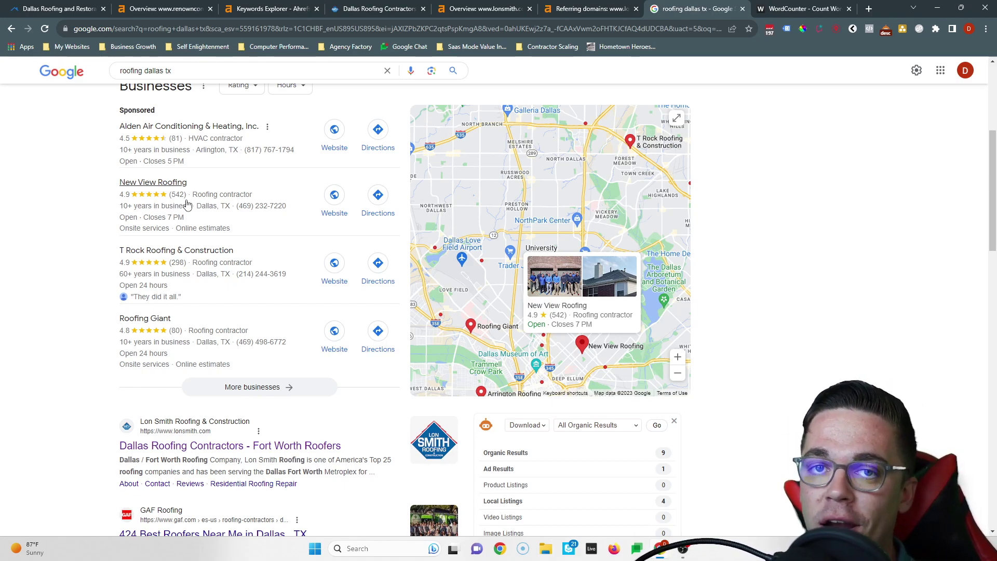
pyautogui.scroll(-3, 212, 184)
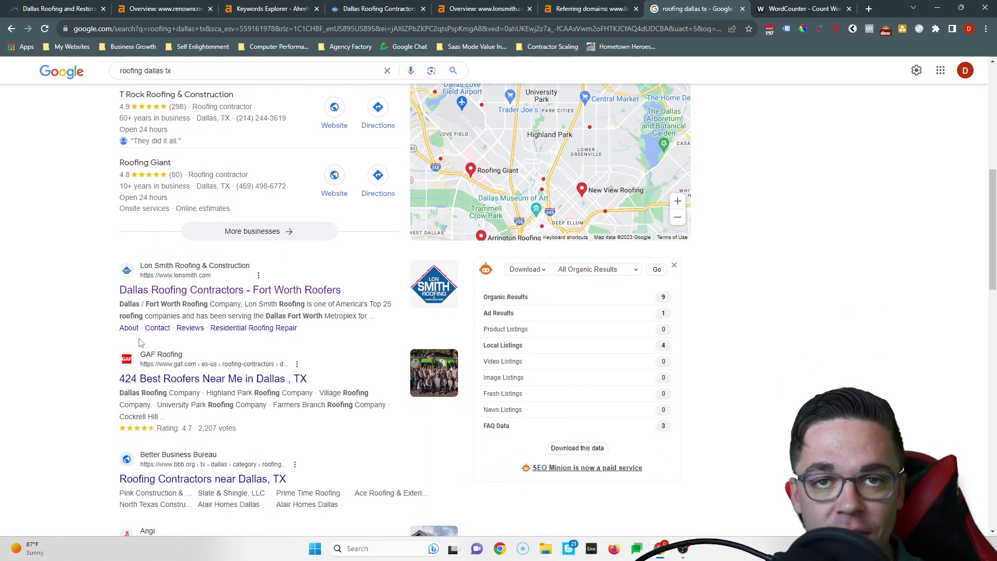
pyautogui.scroll(-3, 158, 363)
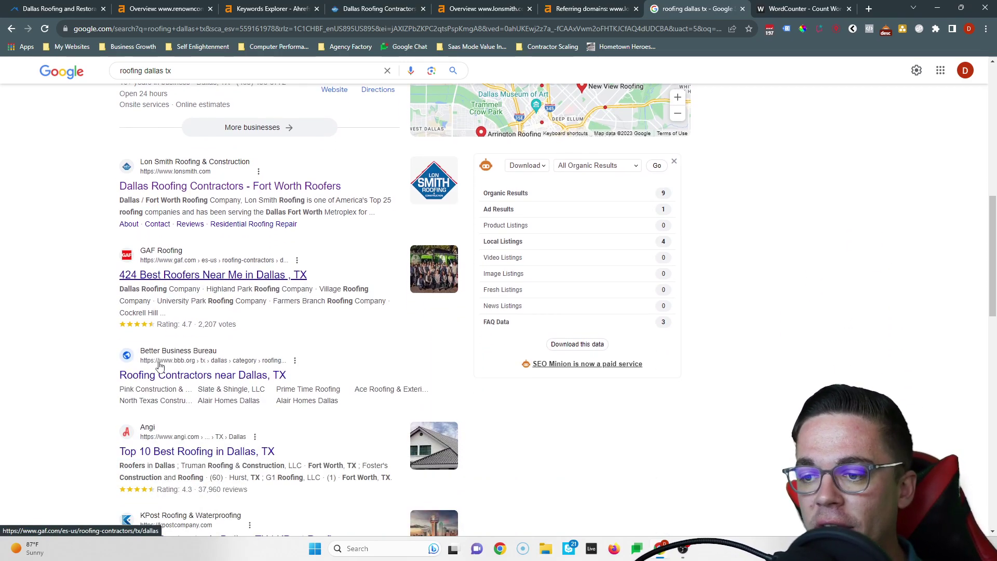
pyautogui.scroll(-1, 174, 384)
pyautogui.scroll(10, 197, 400)
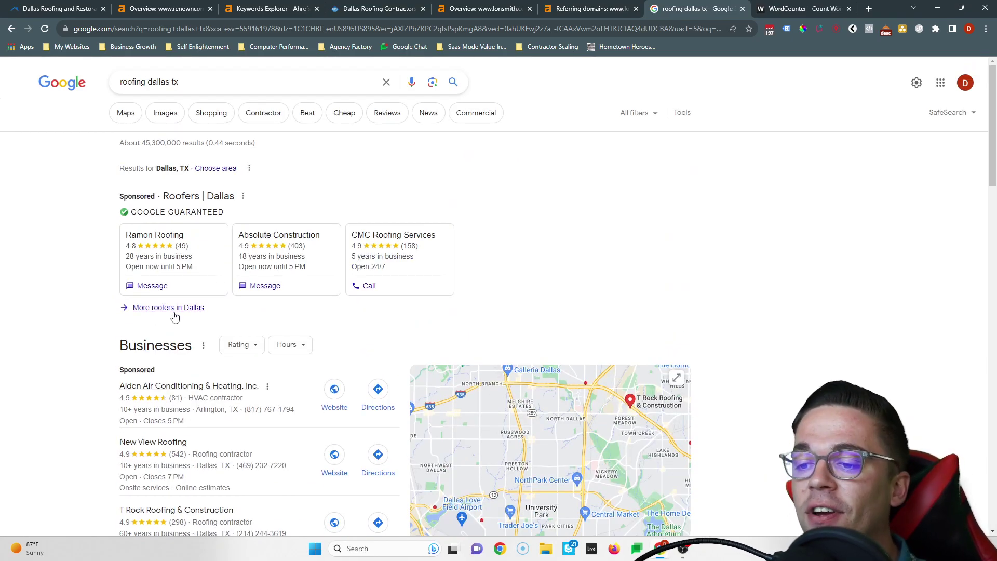
pyautogui.scroll(-3, 177, 333)
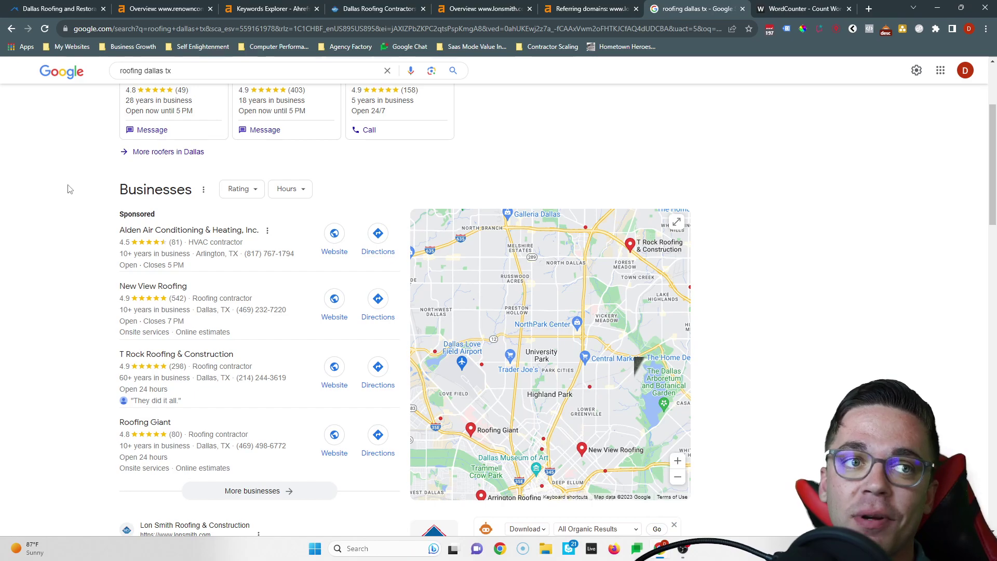
# - Review the main headline area of the Renown homepage and the Dallas roofing keyword list in Keywords Explorer
pyautogui.click(37, 13)
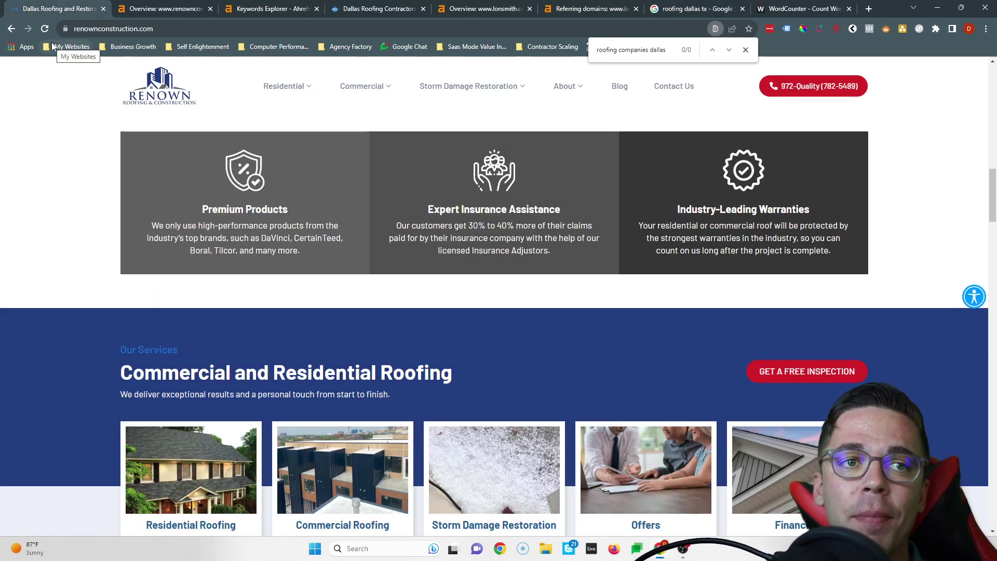
pyautogui.scroll(10, 83, 174)
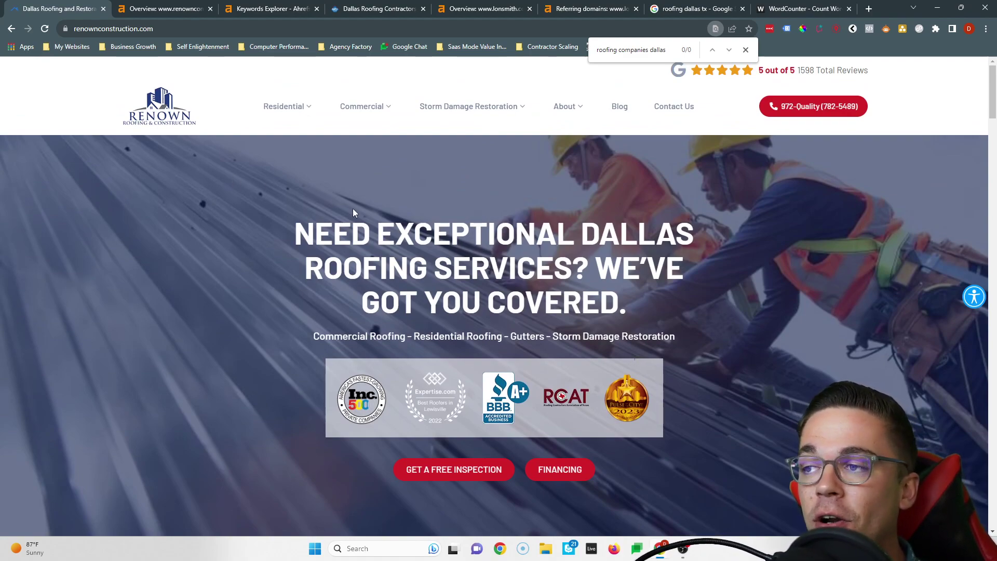
pyautogui.click(287, 4)
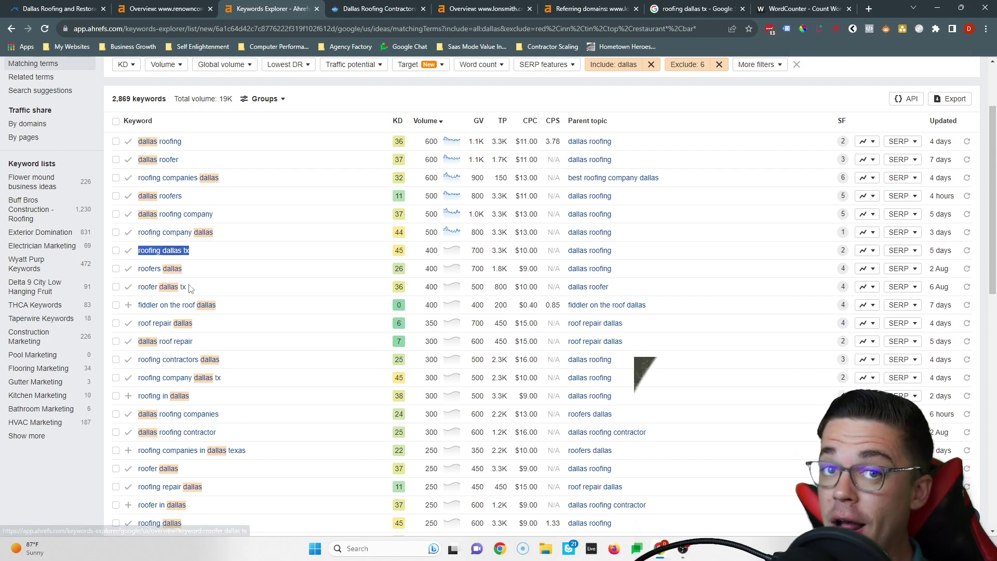
# - Revisit the lonsmith.com overview in Ahrefs and the local and organic Google listings for "roofing dallas tx"
pyautogui.click(486, 8)
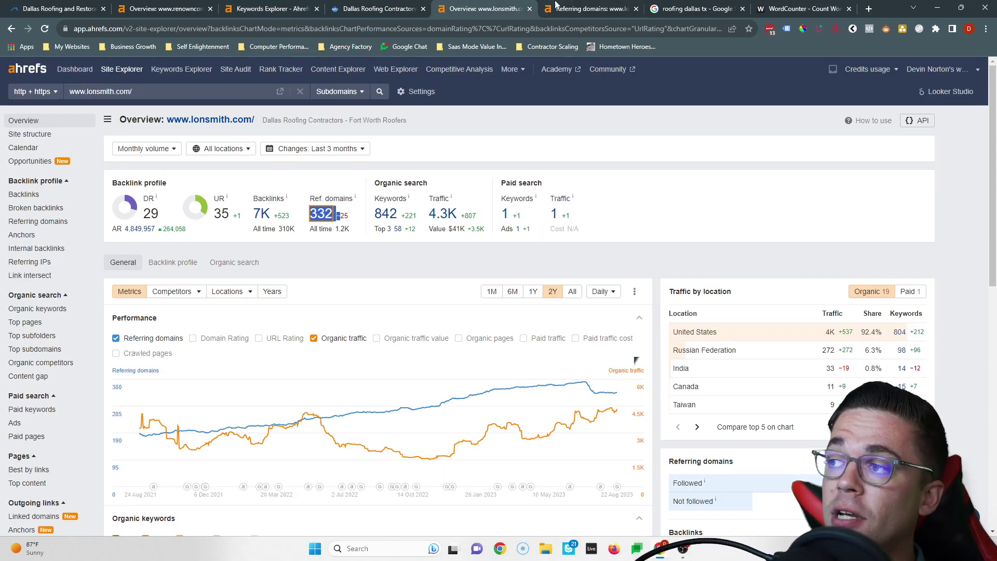
pyautogui.click(696, 8)
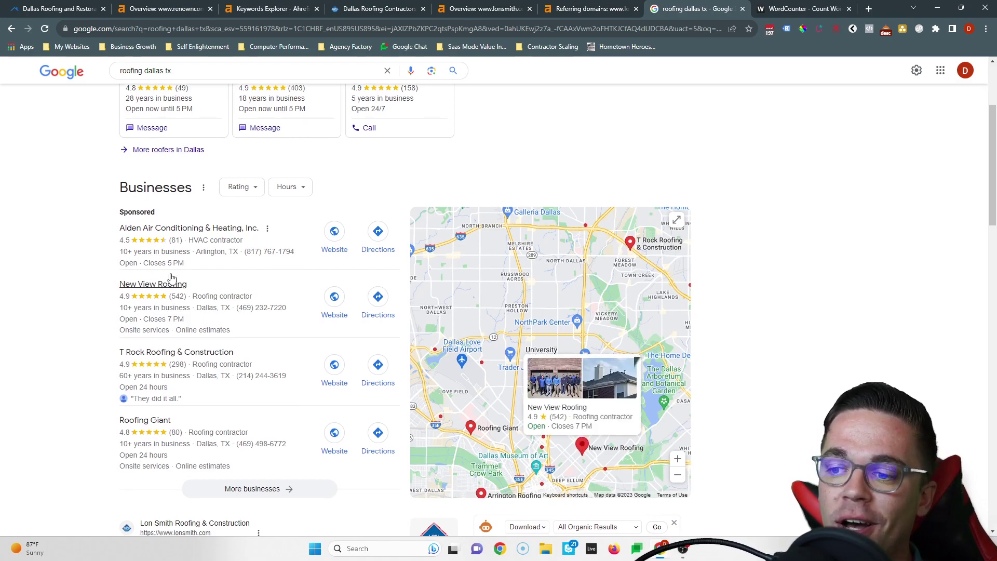
pyautogui.scroll(-4, 280, 308)
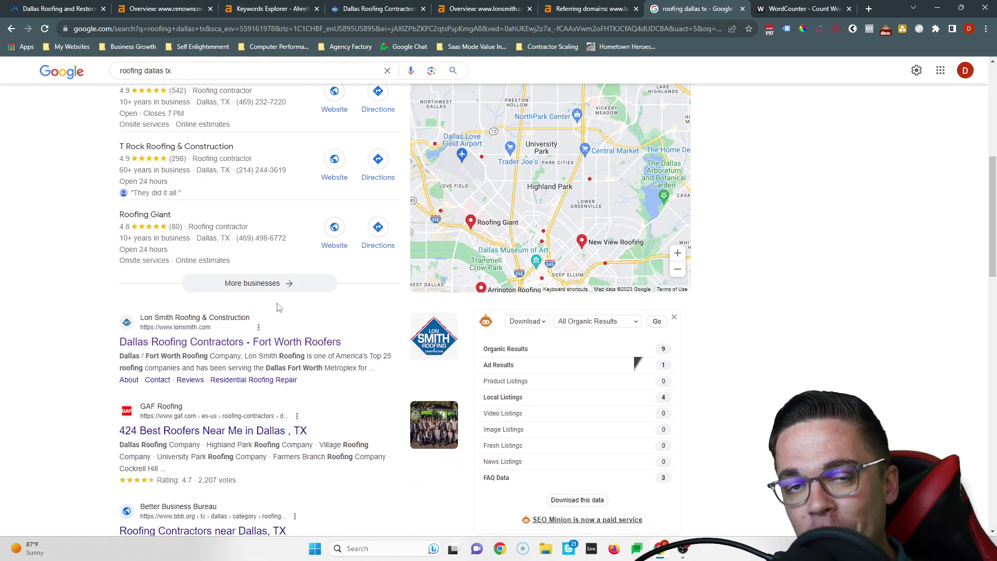